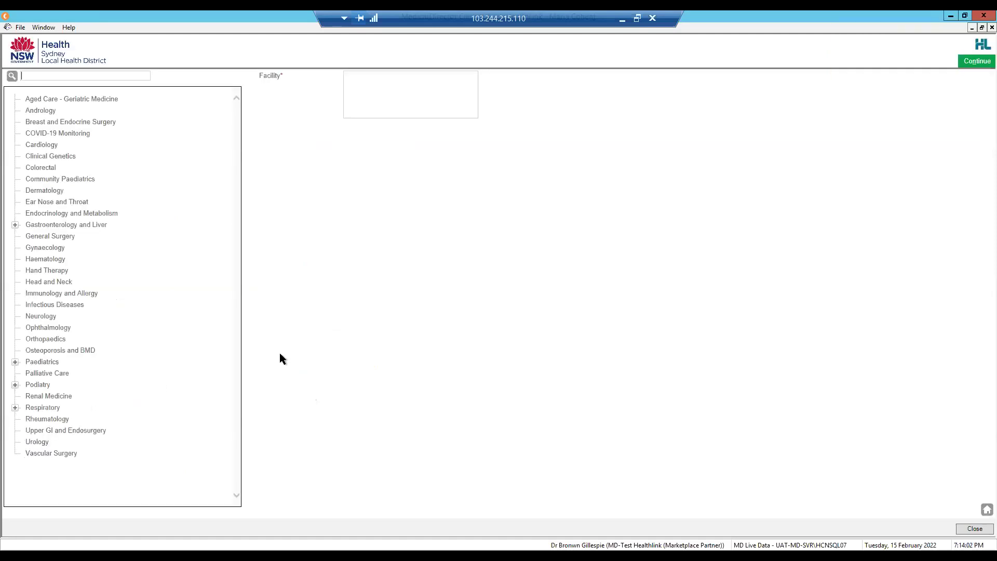
Start a Dermatology referral form for Royal Prince Alfred Hospital
click(38, 192)
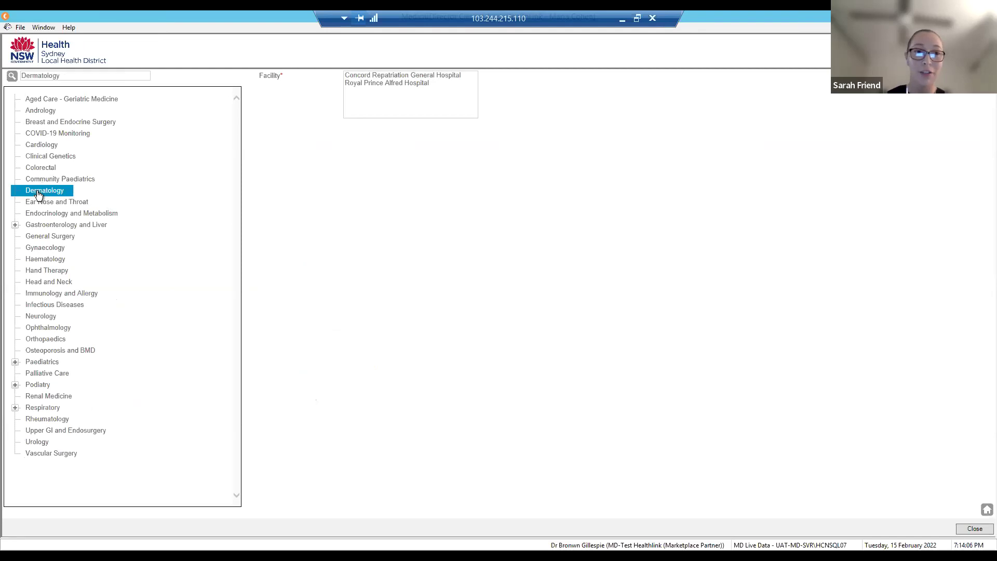
click(411, 83)
click(406, 82)
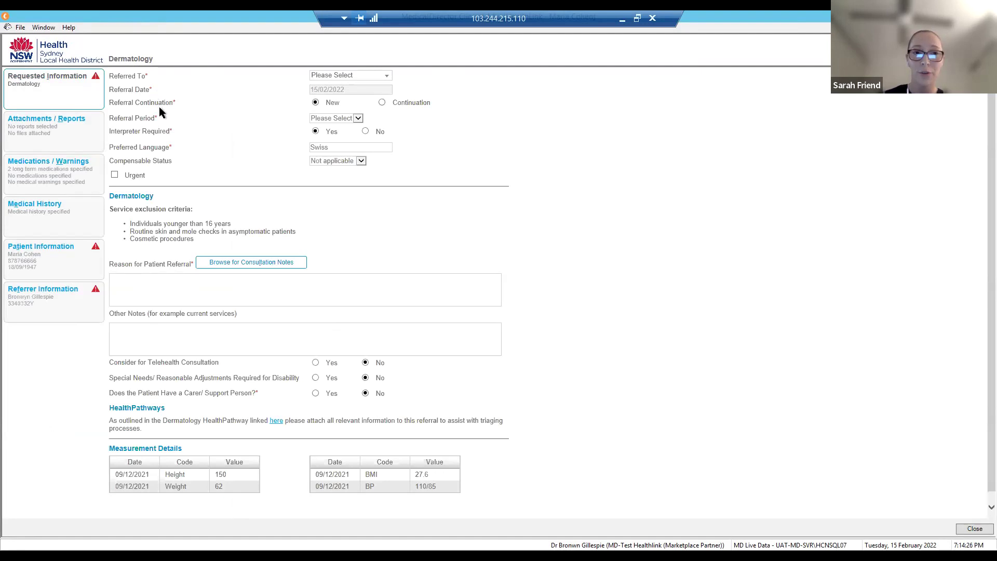
Address the referral to the Dermatology specialist with the surname Ge, and set the referral period to 12 months
click(347, 76)
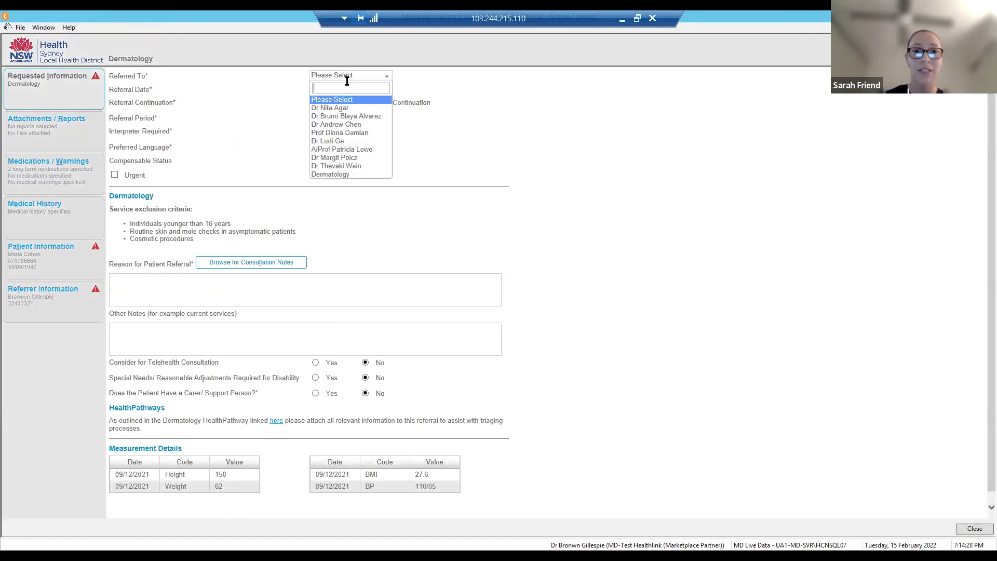
click(348, 142)
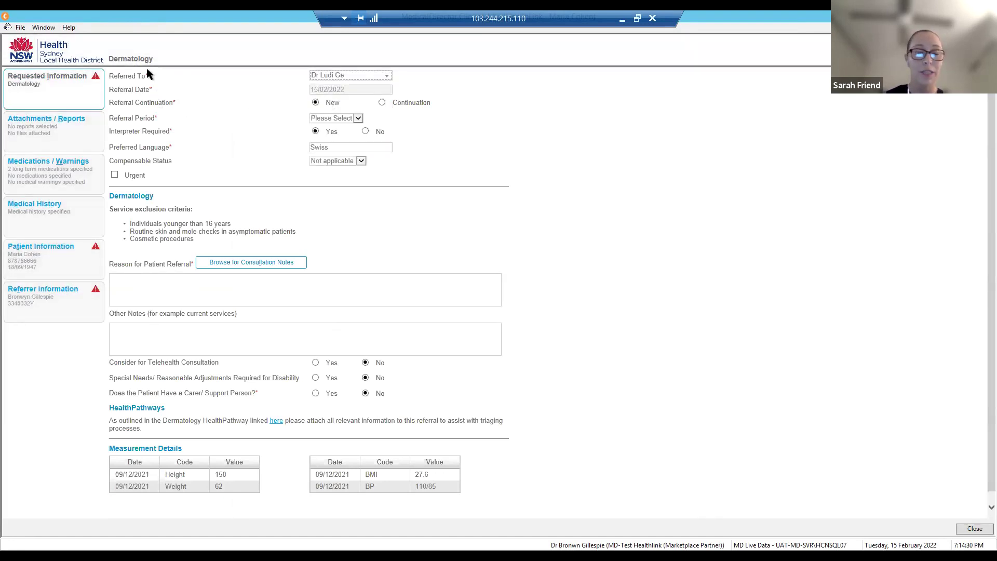
click(358, 119)
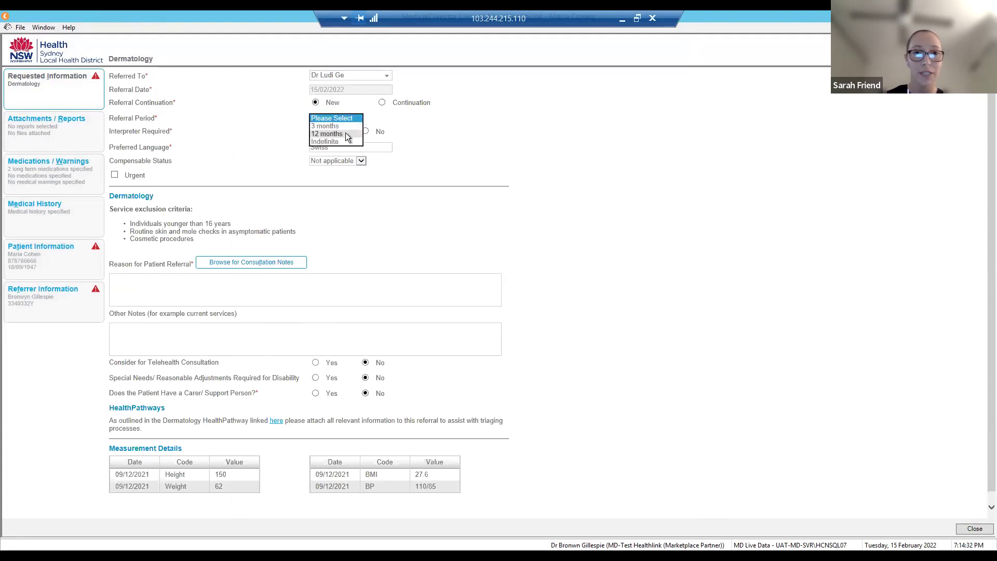
click(278, 128)
key(Down)
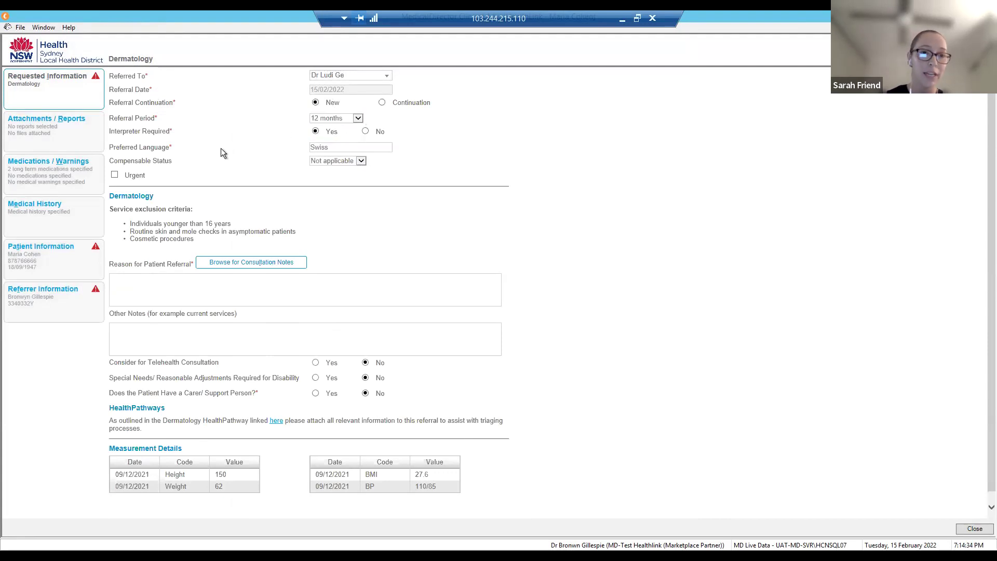
Preview the extra fields for an urgent referral and for a carer or support person, resetting both options
click(115, 175)
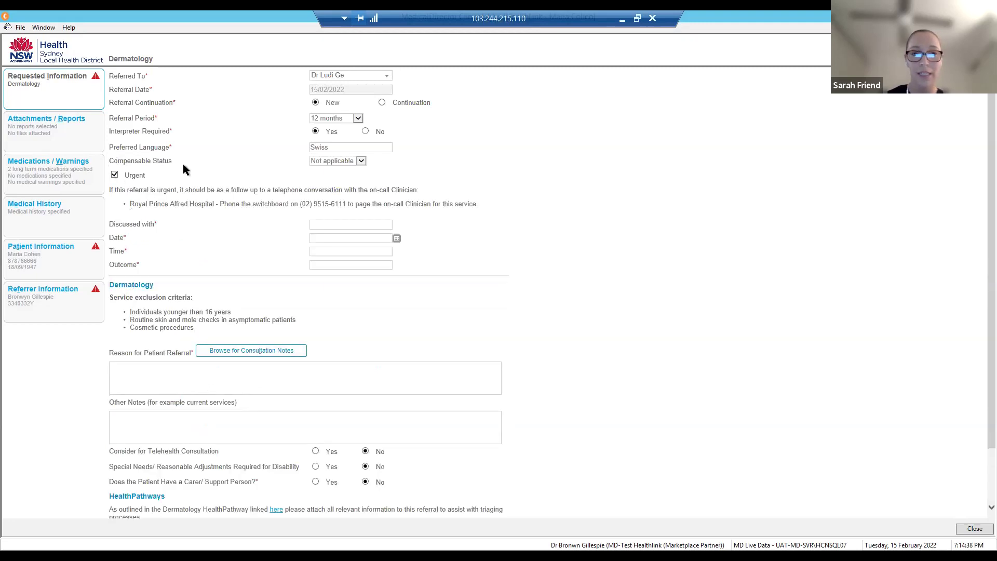
click(115, 176)
scroll(242, 290, down, 1)
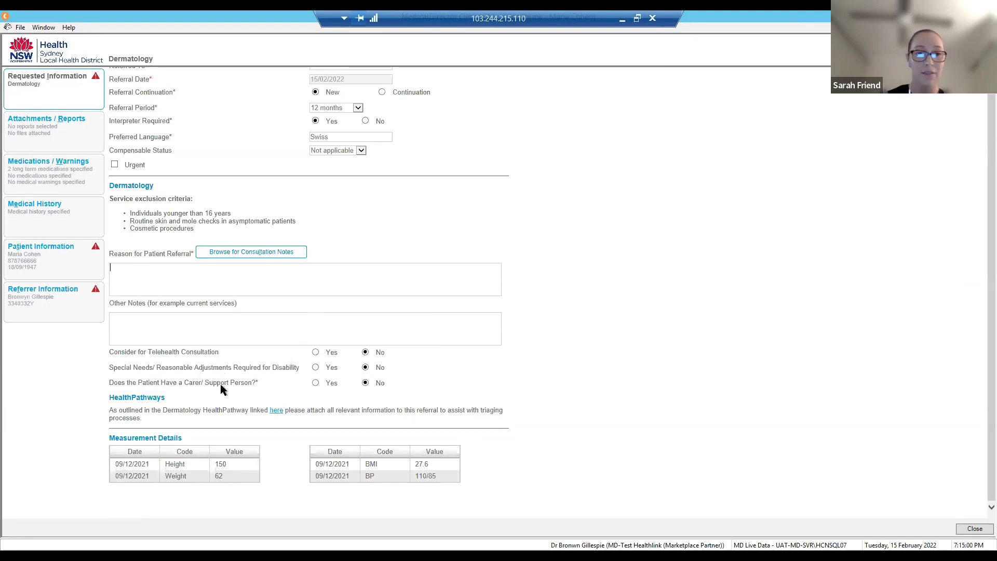
click(316, 383)
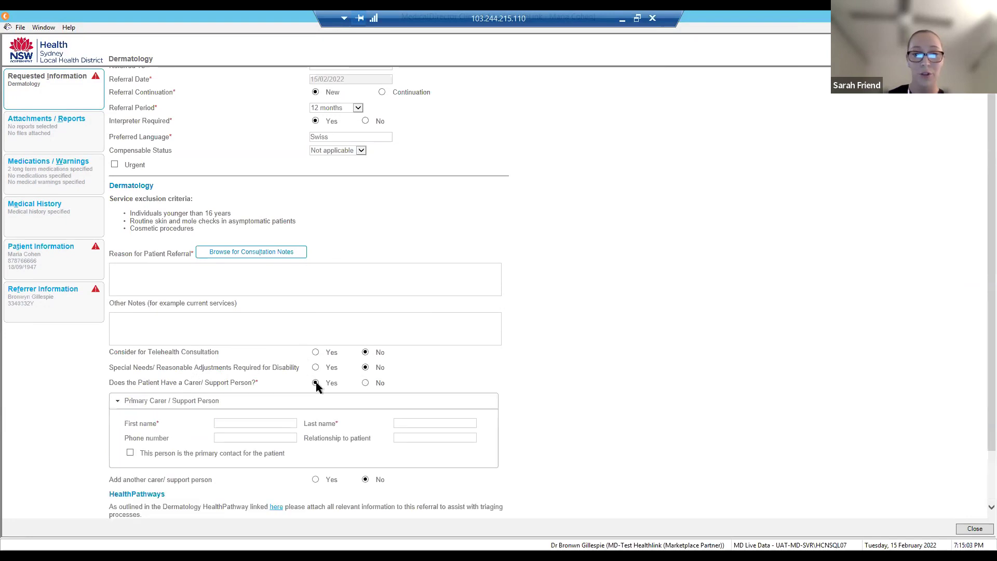
click(316, 479)
click(366, 382)
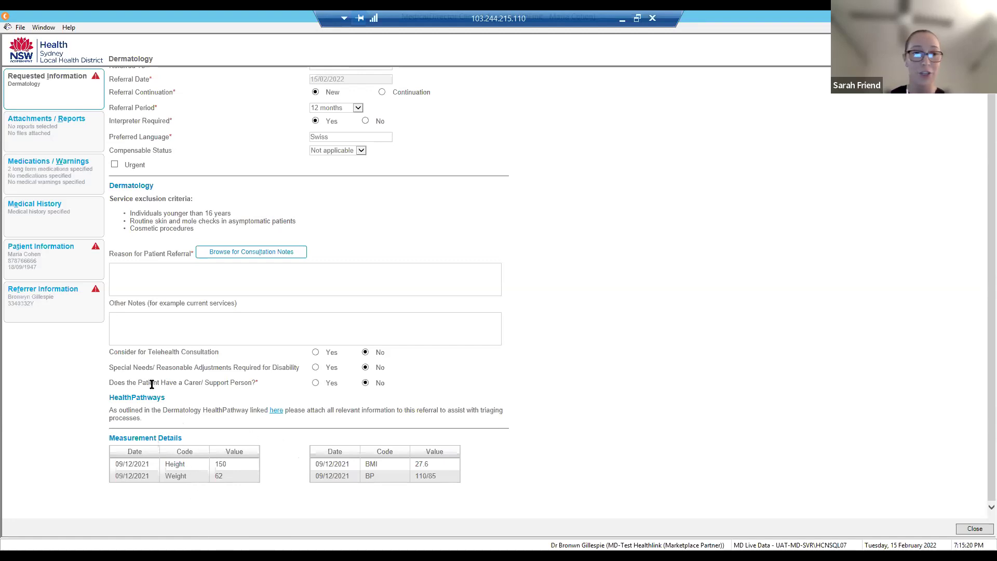
Attach the LIPID STUDIES PDF and LFT RTF reports to the referral
click(44, 136)
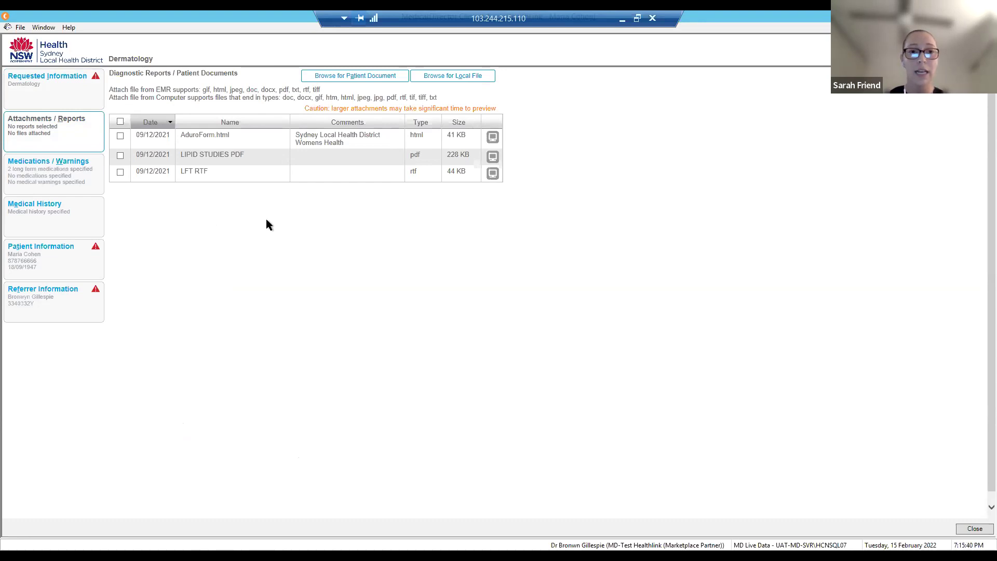
click(120, 156)
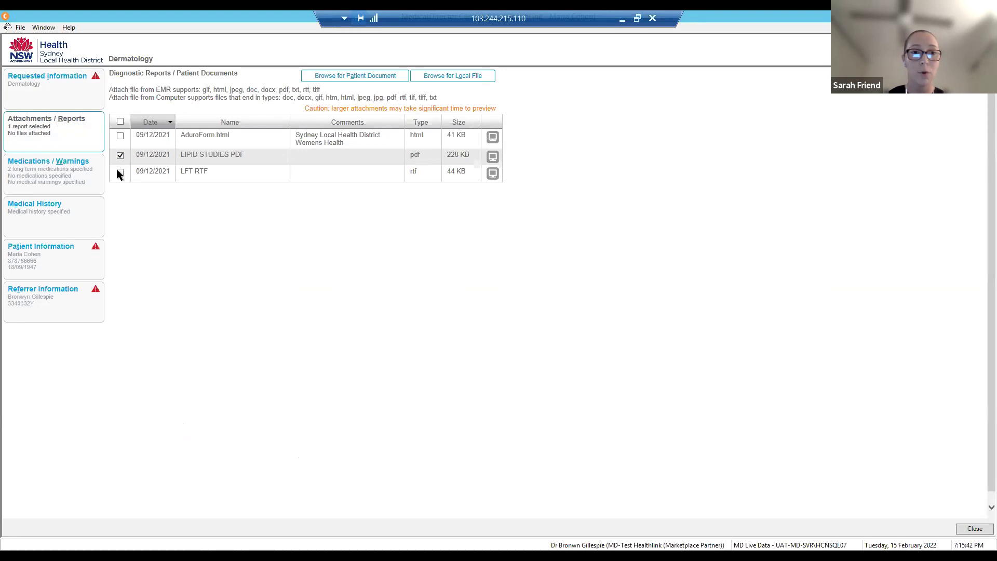
click(120, 173)
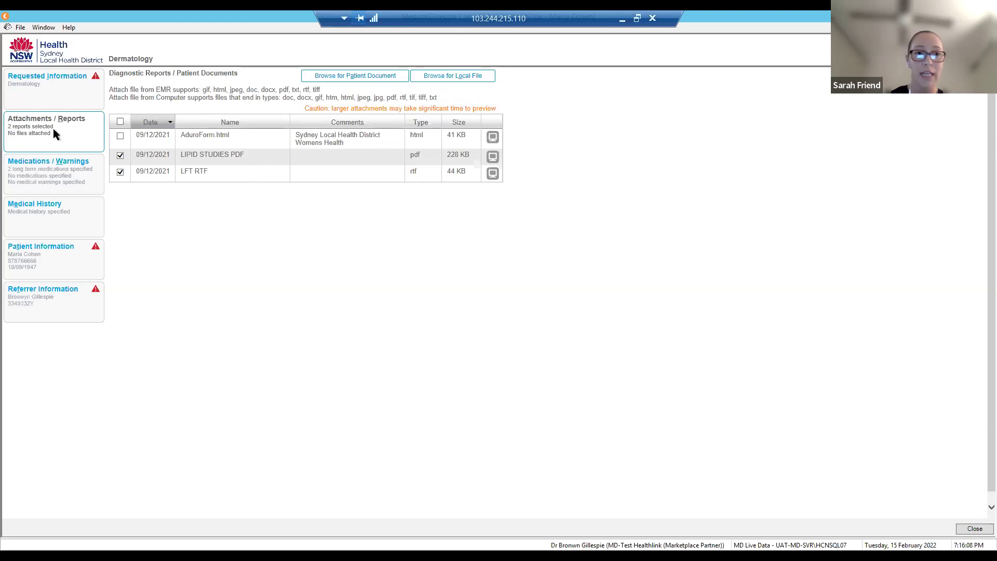
Include the ANTACIDS and MORPHINE medical warnings in the referral
click(68, 185)
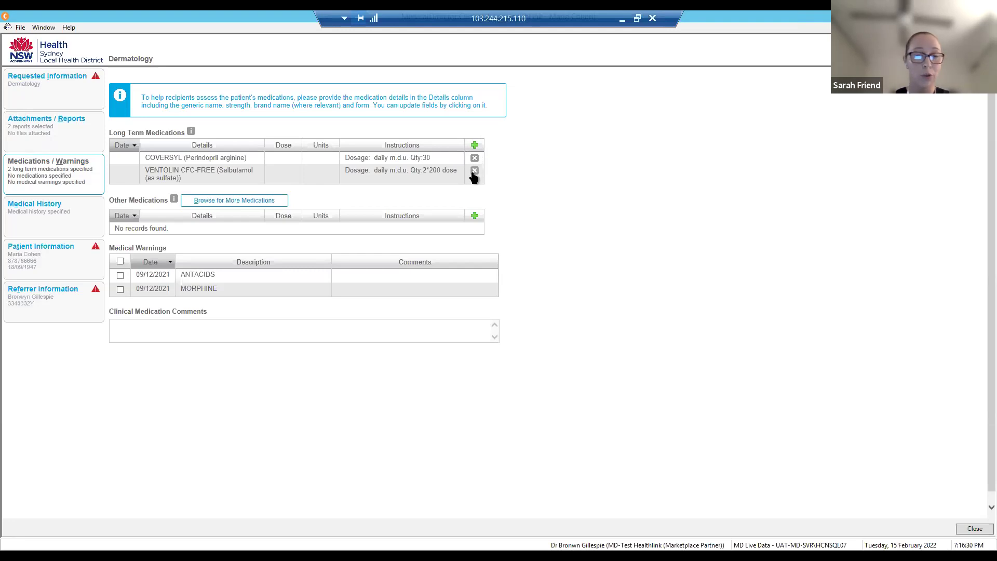
click(120, 275)
click(120, 289)
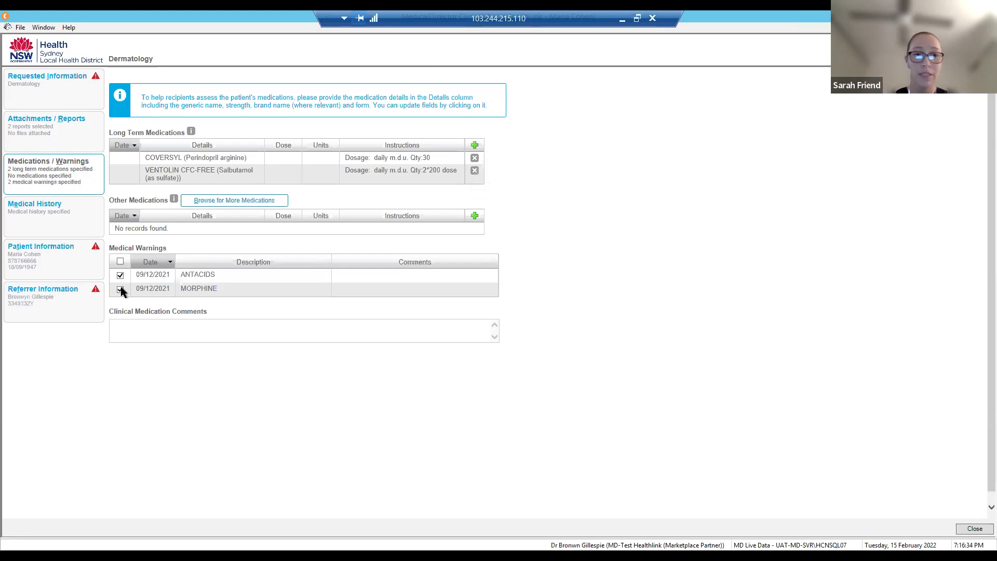
Include the Asthma and Hypertension co-morbidities and the Pain - abdominal patient history in the referral
click(45, 216)
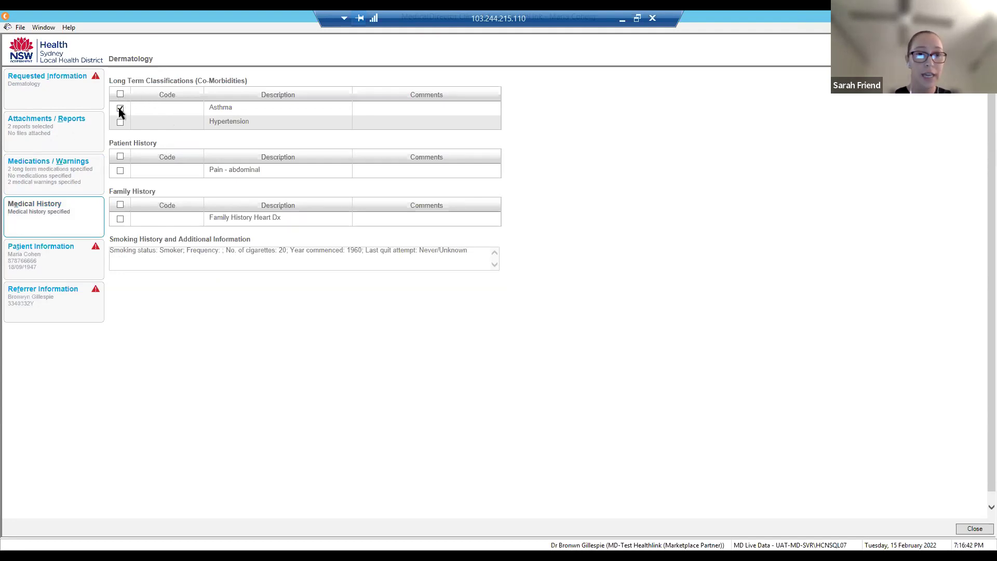
click(120, 123)
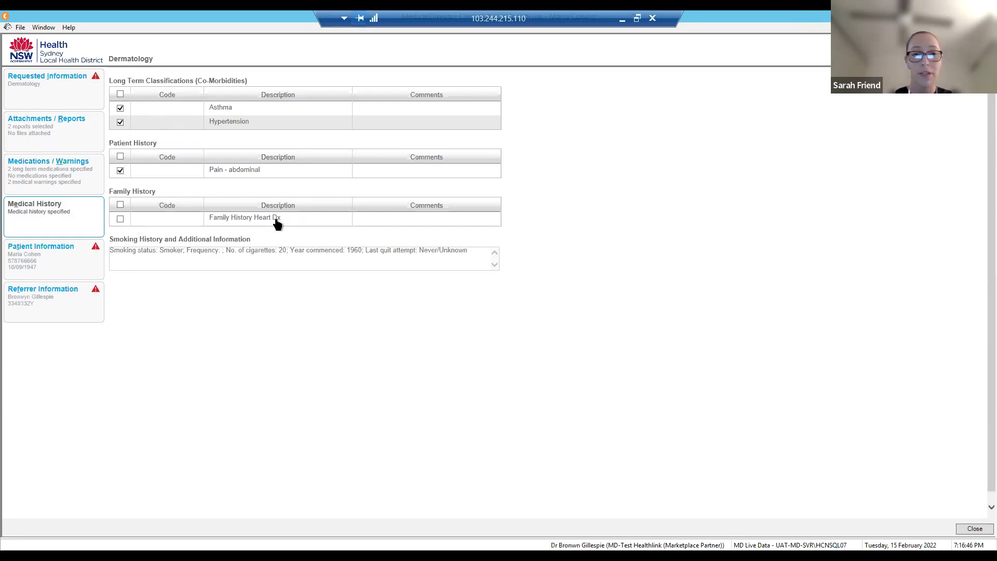
Mark the patient as not Medicare/DVA eligible and enter "test" as the reason
click(71, 256)
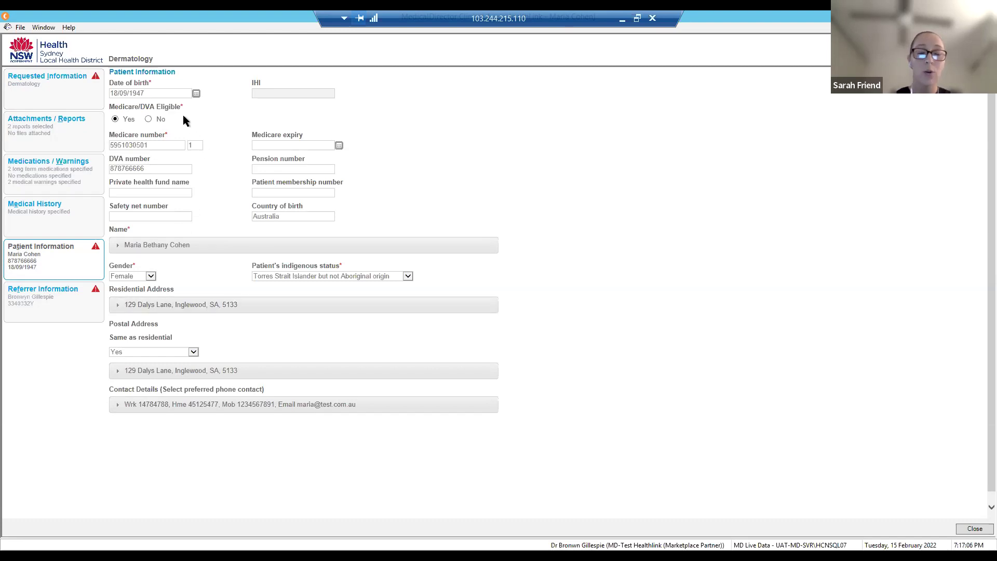
click(149, 120)
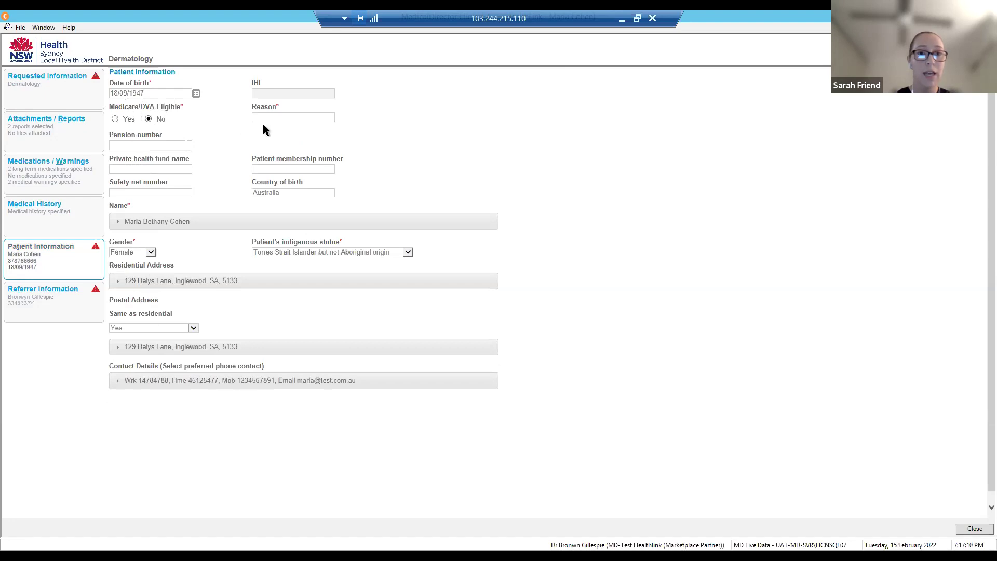
text(test)
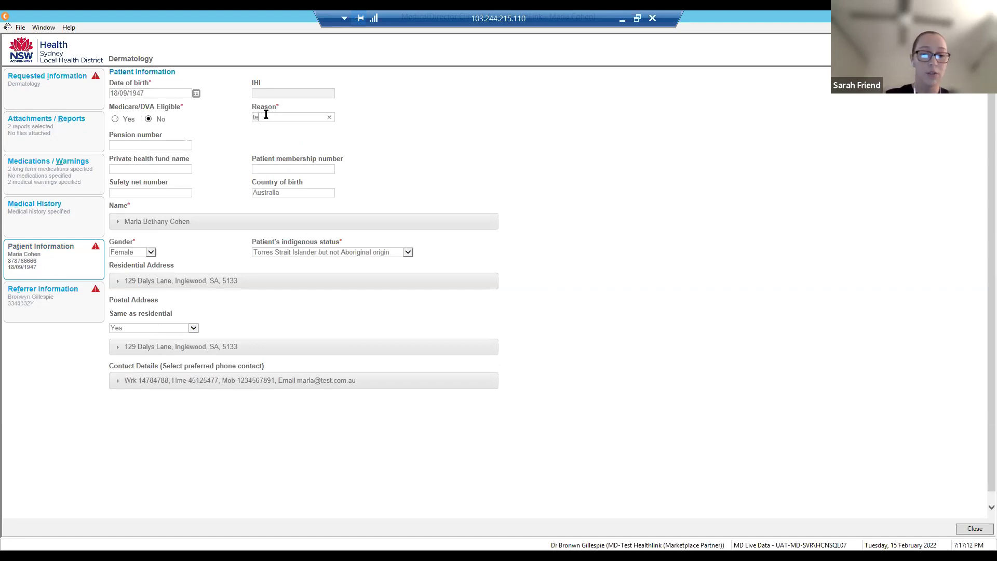
Enter "test" as the reason for patient referral and submit the Dermatology referral
click(94, 295)
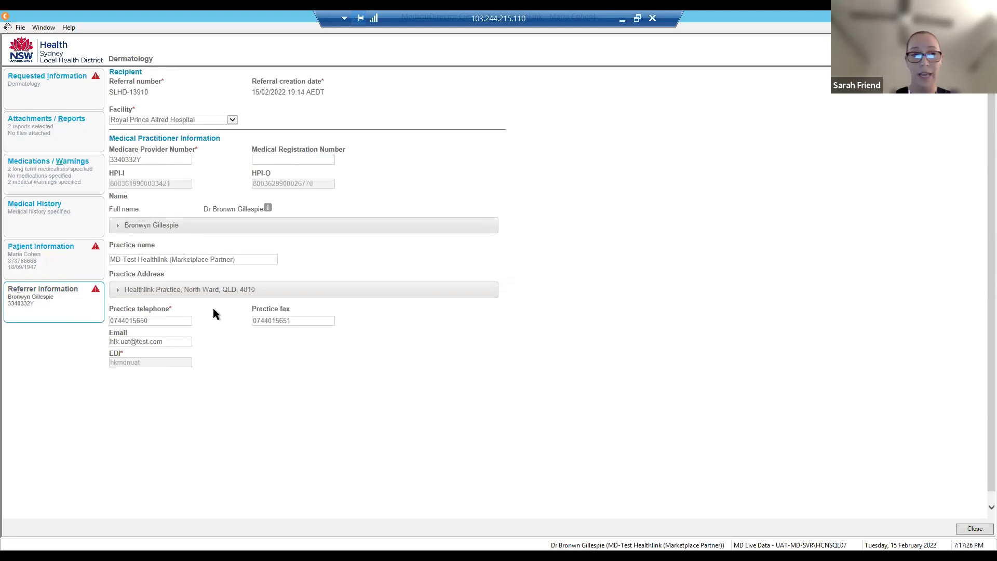
click(55, 80)
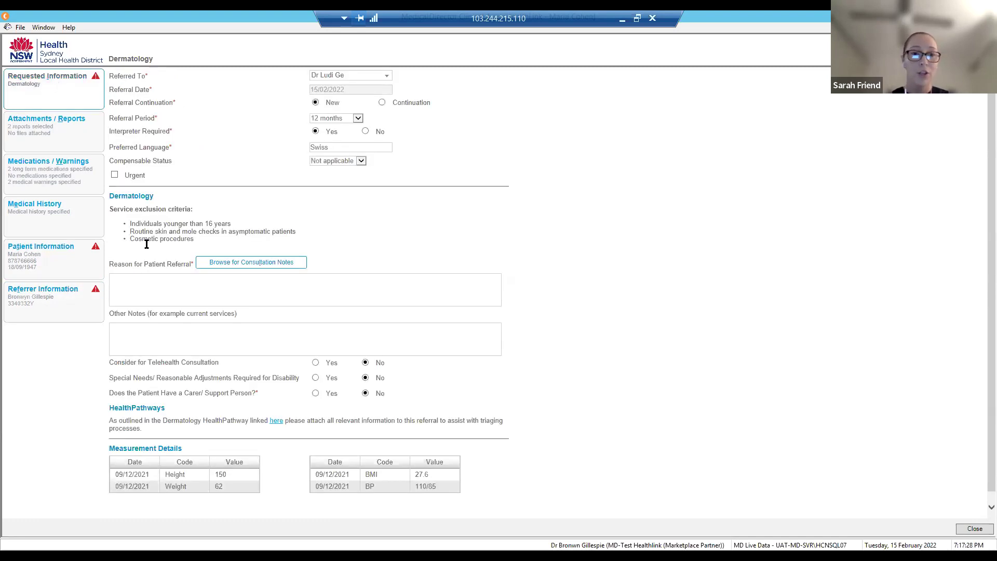
text(test)
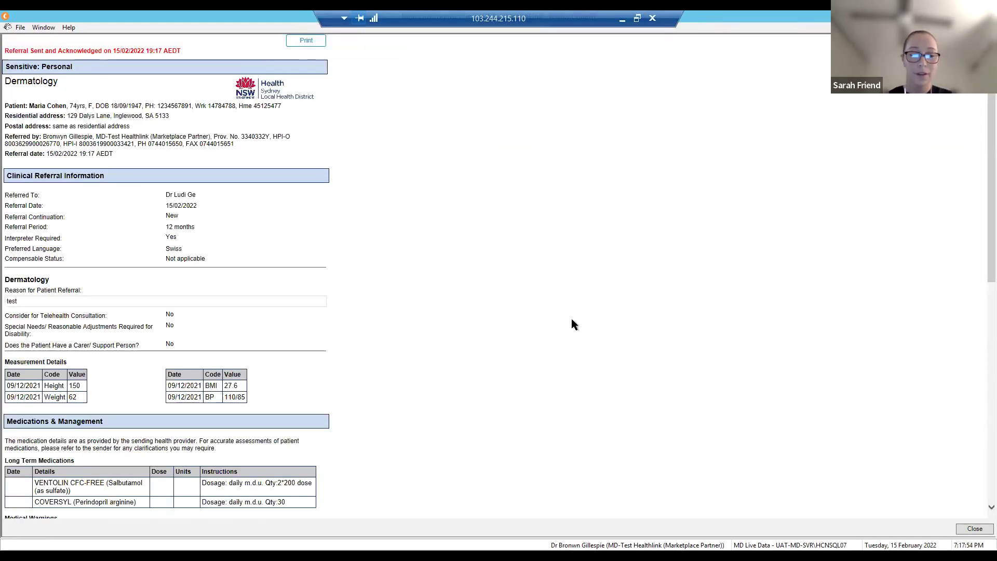
key(alt+Tab)
key(alt+Tab)
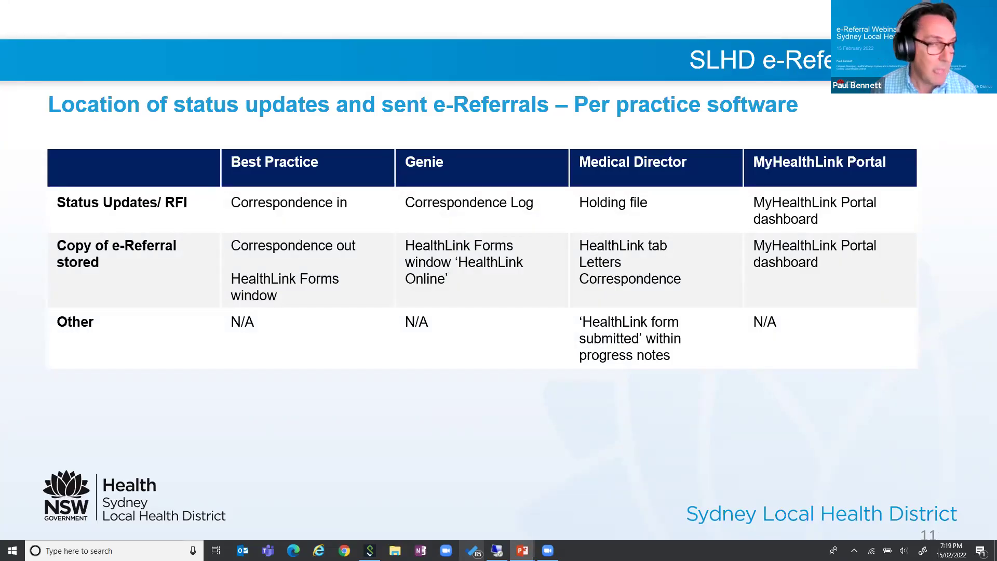
key(Right)
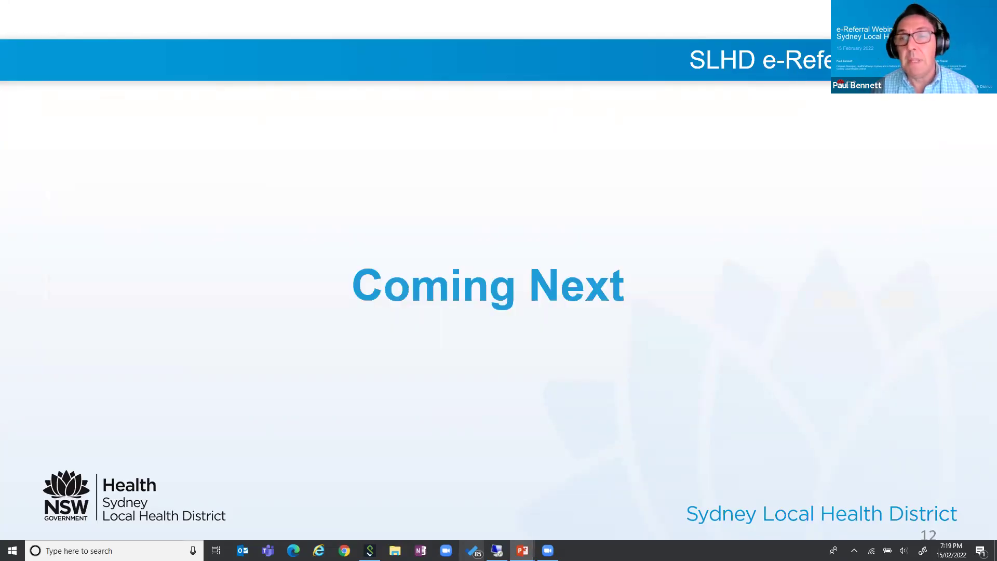
key(Right)
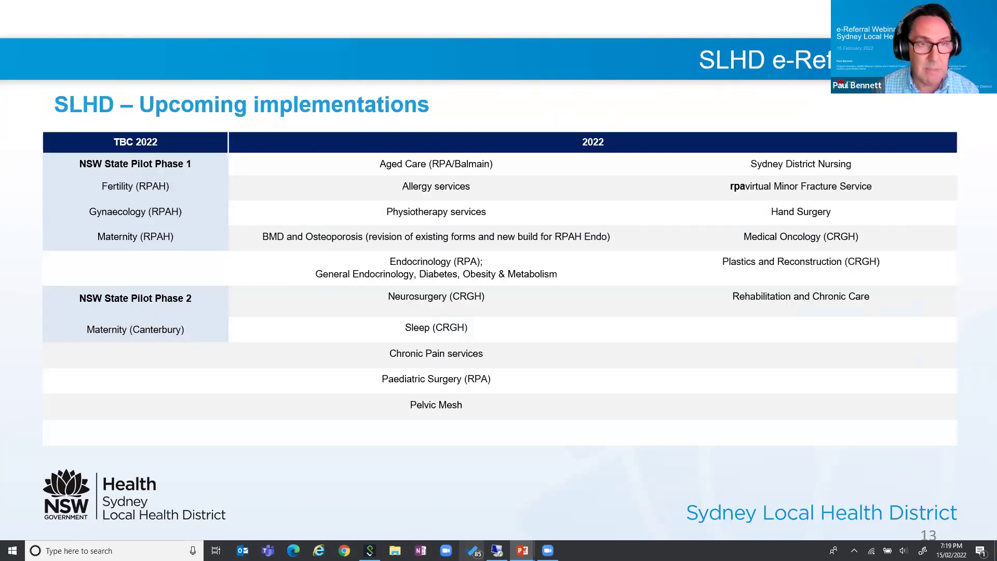
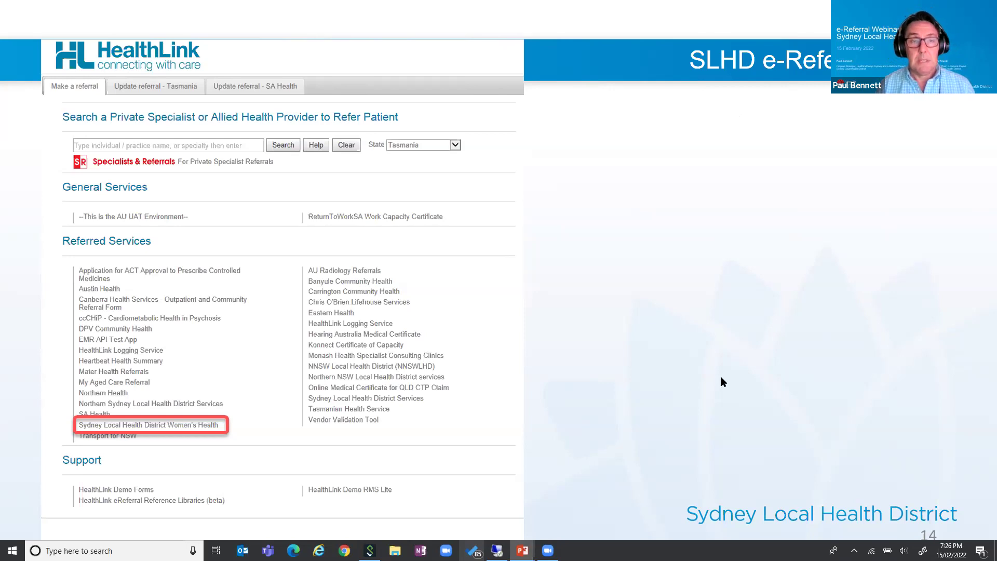
click(775, 391)
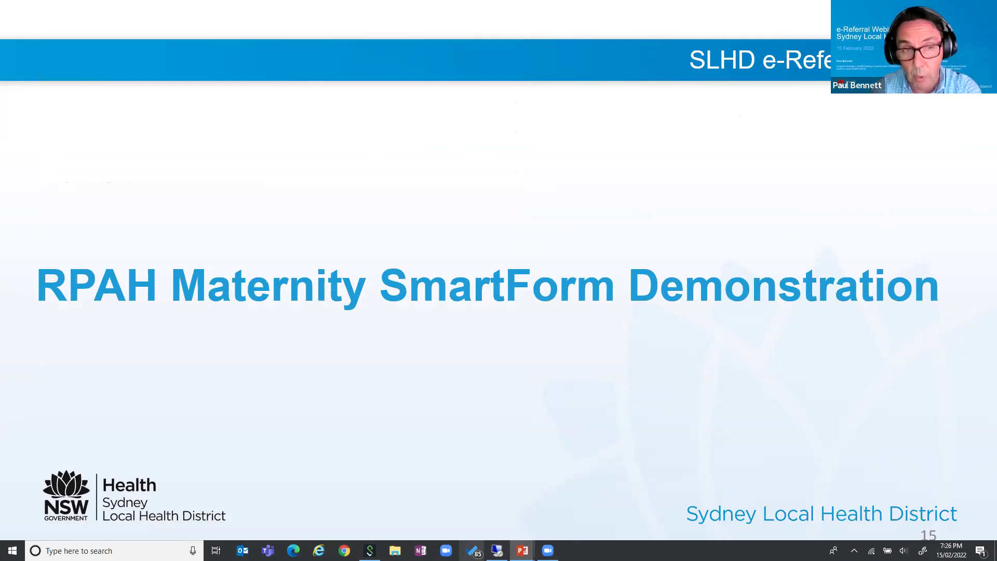
Switch back to the Medical Director remote session and close the sent Dermatology referral
key(alt+Tab)
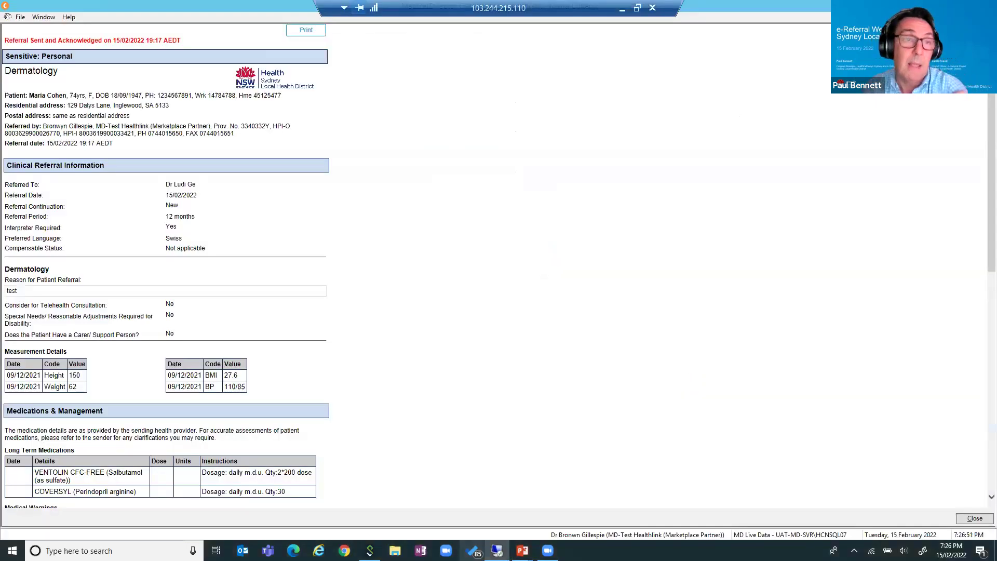
key(Escape)
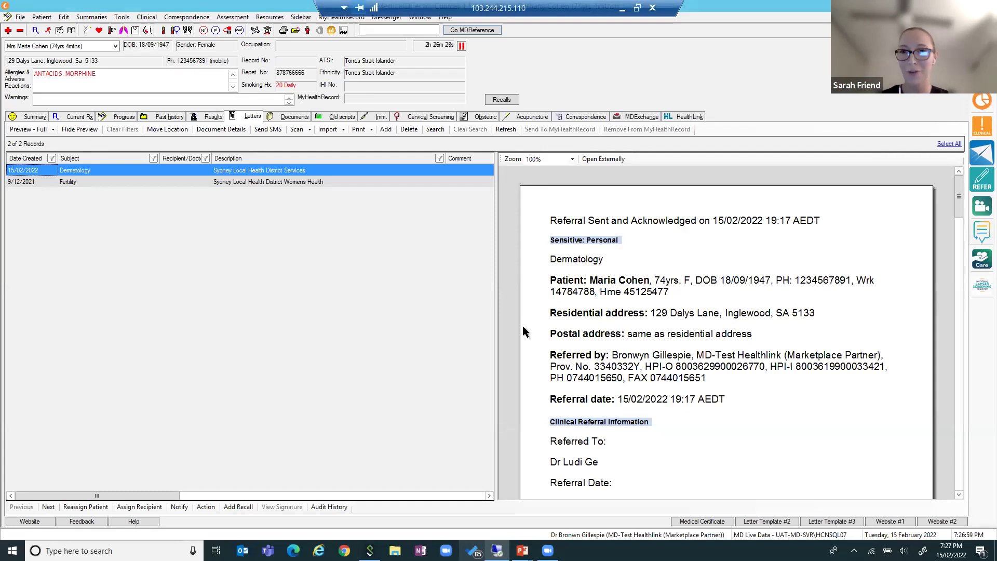
Start a new HealthLink form for Sydney Local Health District Women's Health and choose the Maternity service
click(690, 117)
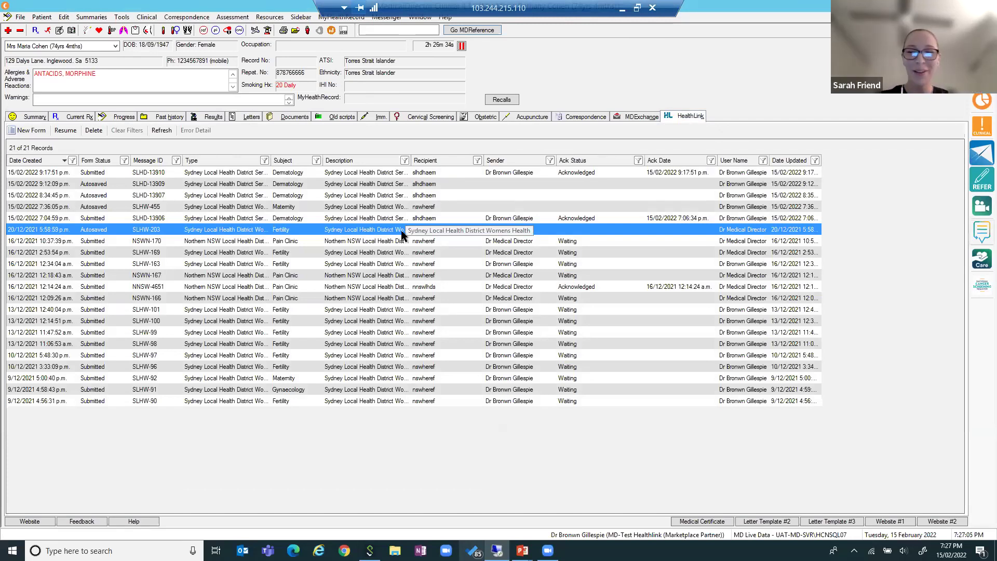
click(39, 130)
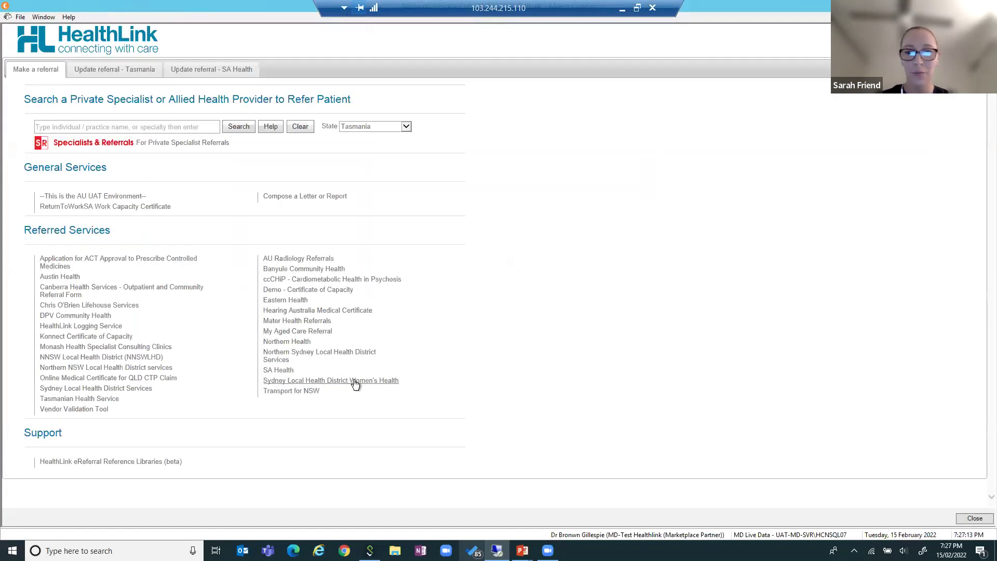
mouse_move(358, 386)
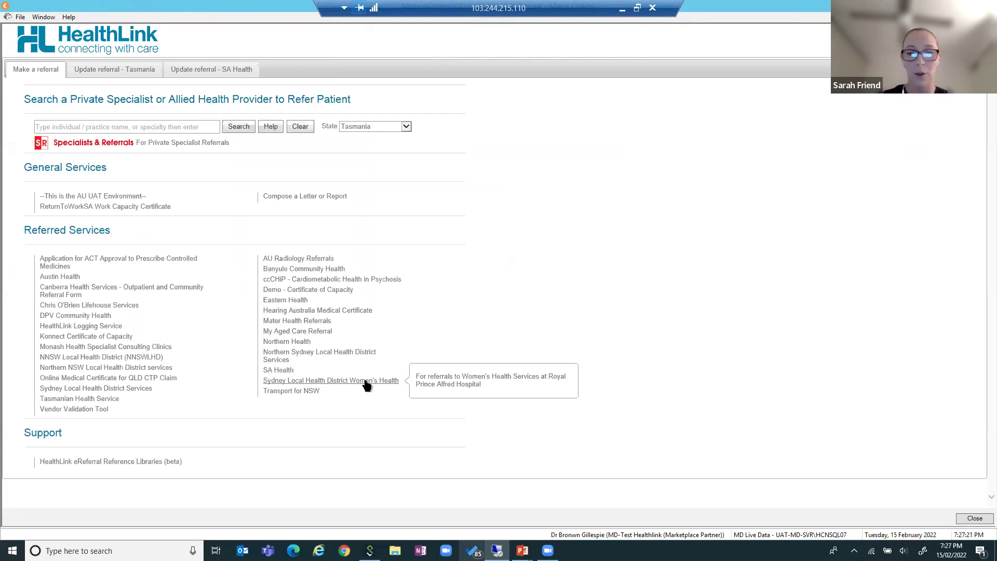
click(333, 384)
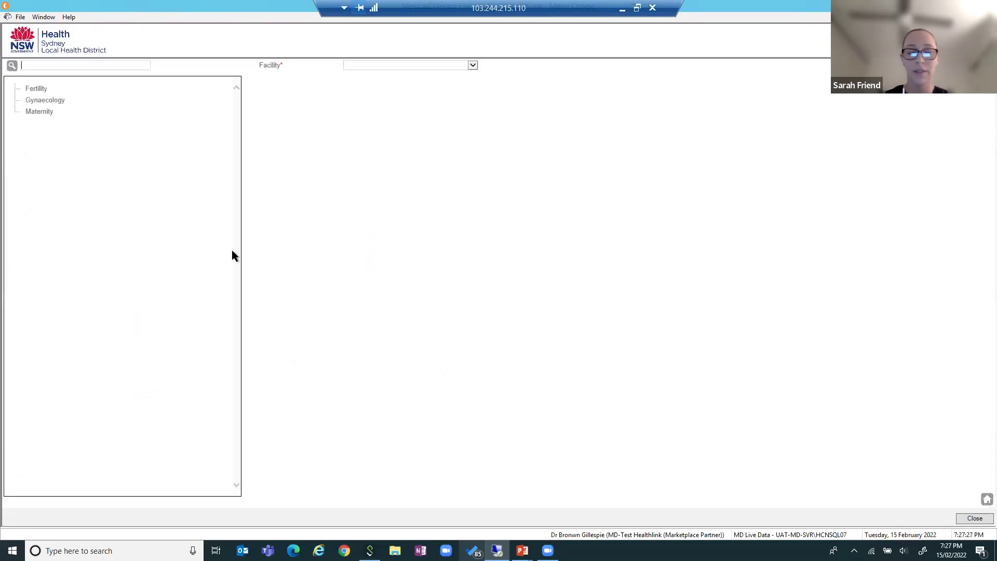
click(39, 113)
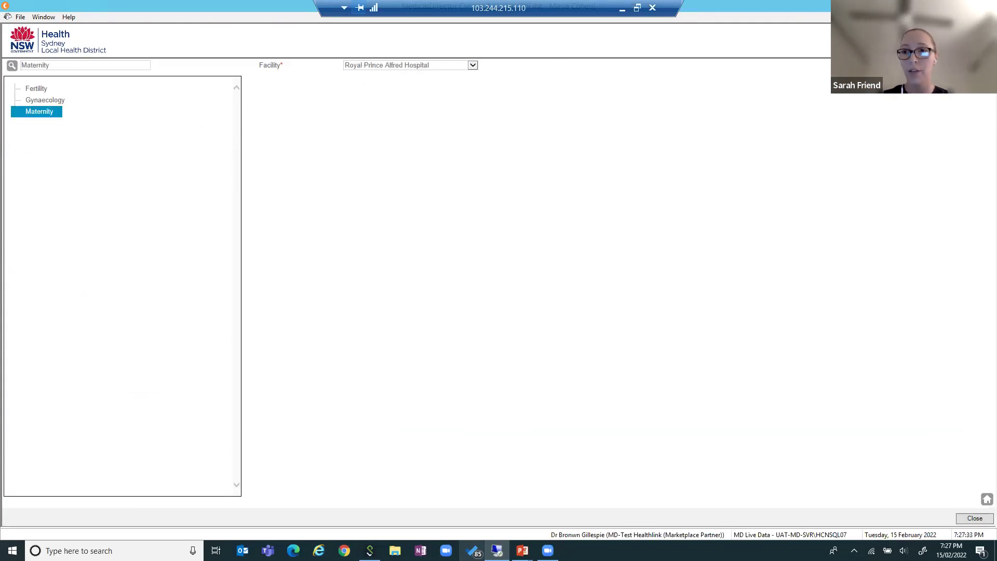
Open the Royal Prince Alfred Hospital Maternity referral form and view the information on preferred models of care
key(Return)
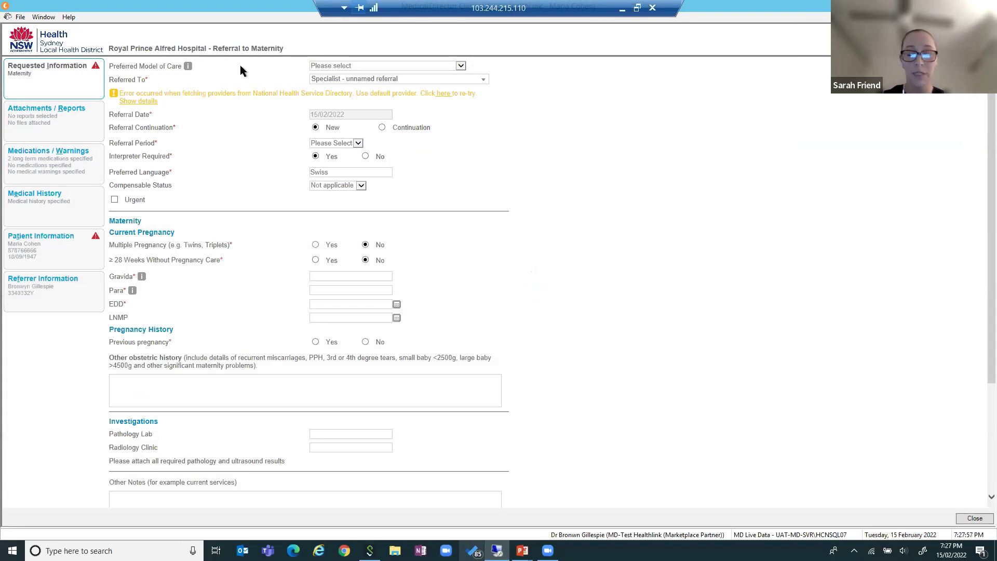
click(190, 66)
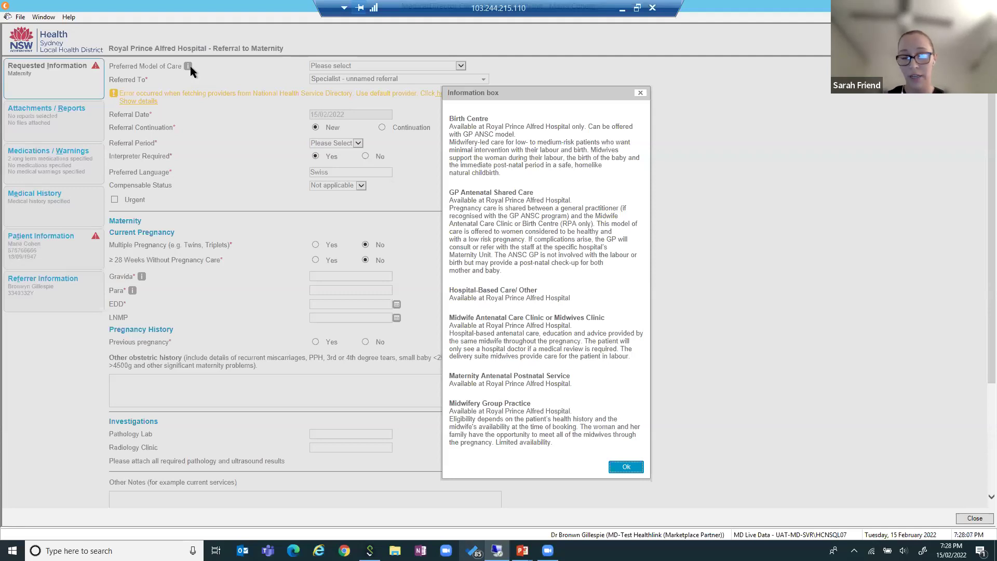
click(627, 467)
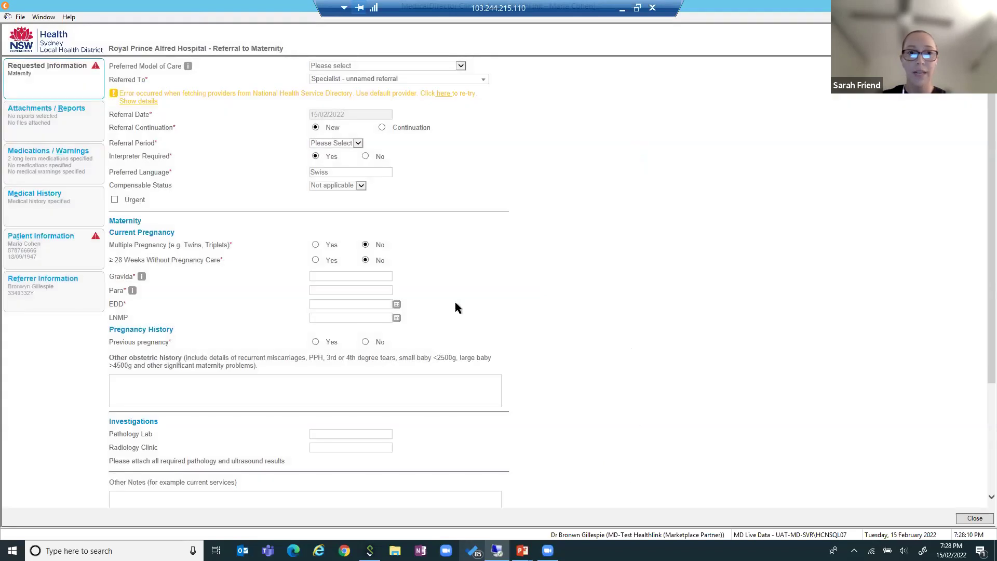
Choose GP Antenatal Shared Care, a 12 months referral period, and Yes for multiple pregnancy and ≥ 28 weeks without pregnancy care
click(340, 66)
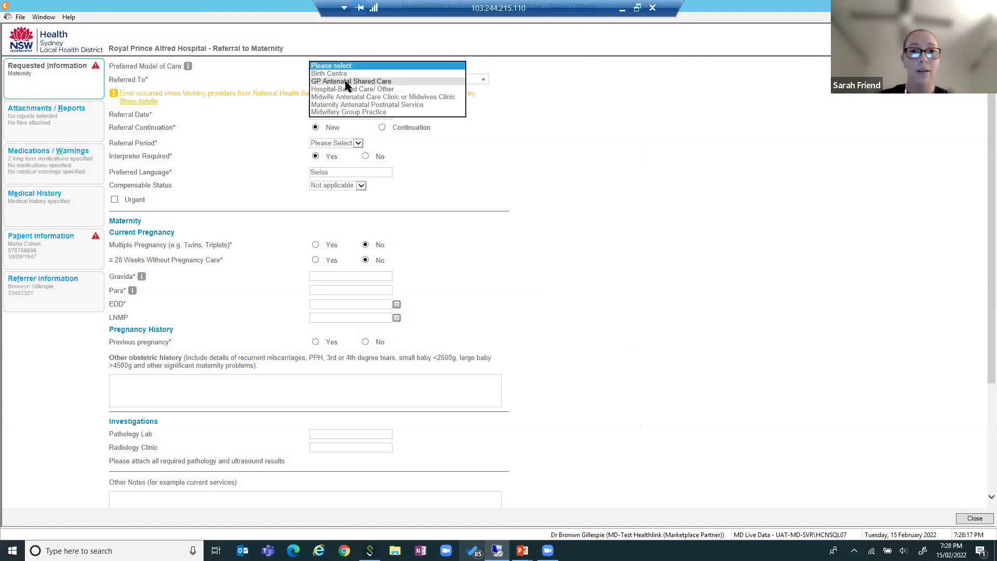
key(Escape)
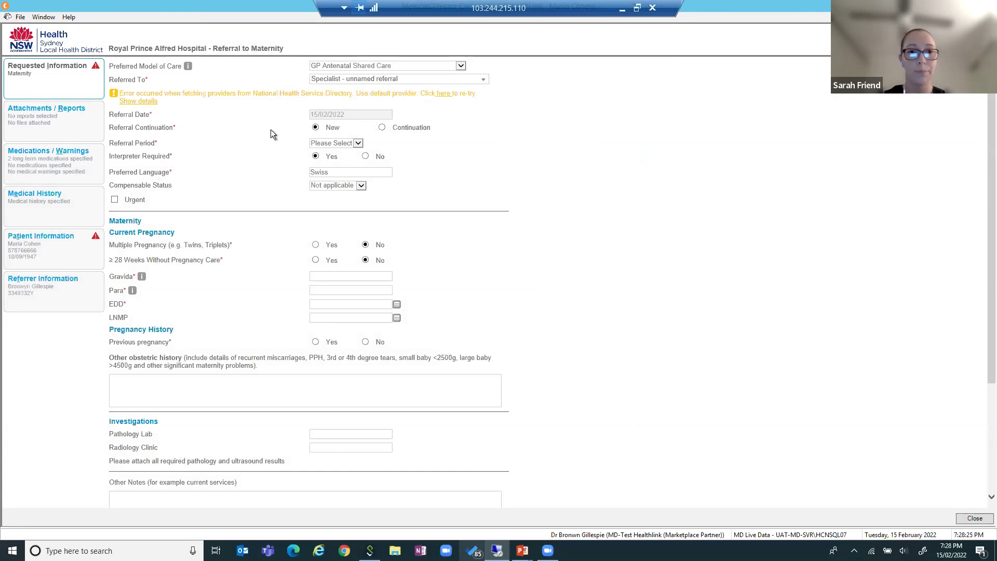
click(334, 142)
click(334, 155)
click(260, 152)
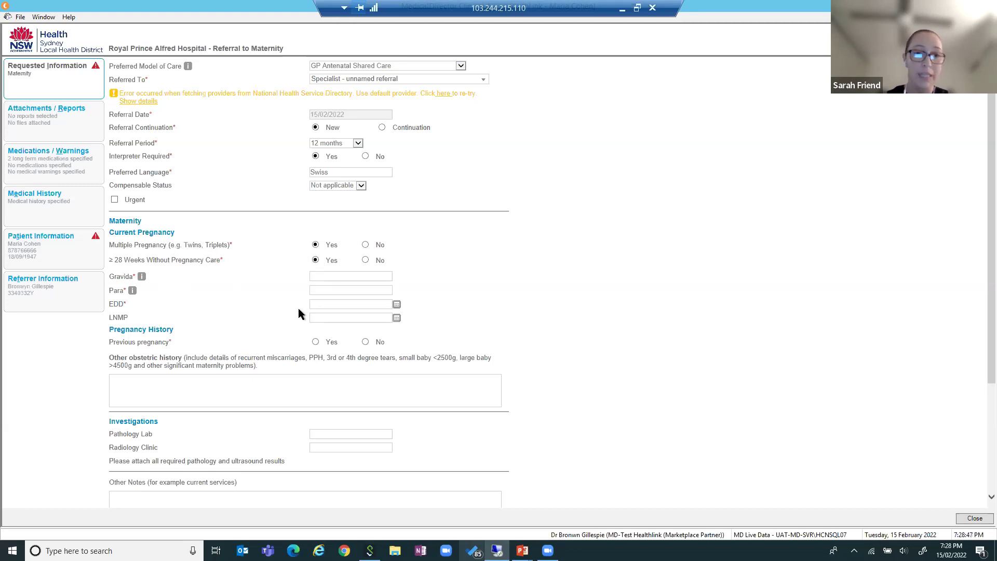
Fill in the current pregnancy details with gravida 1, para 1 and an EDD of 15/02/2022
text(1)
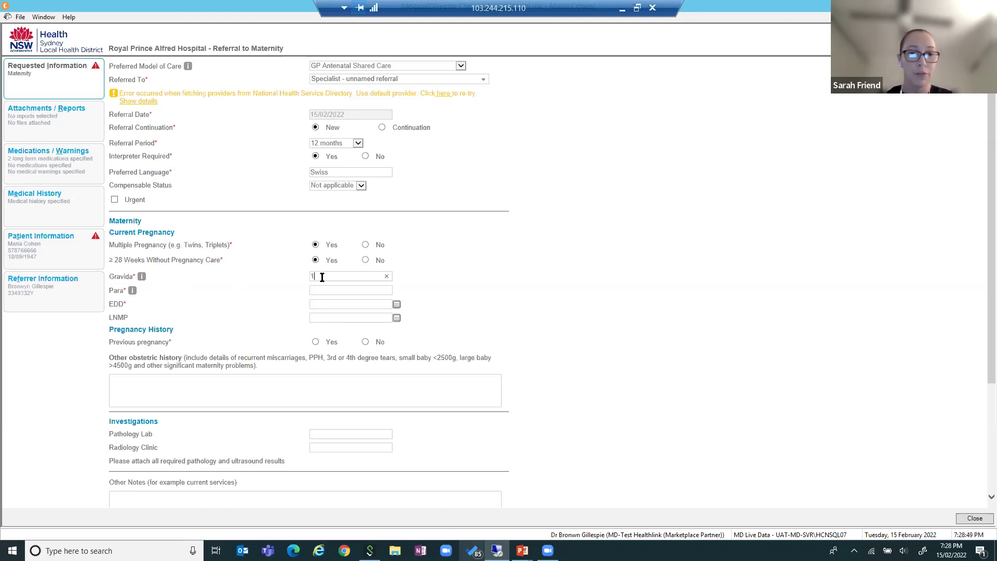
text(1)
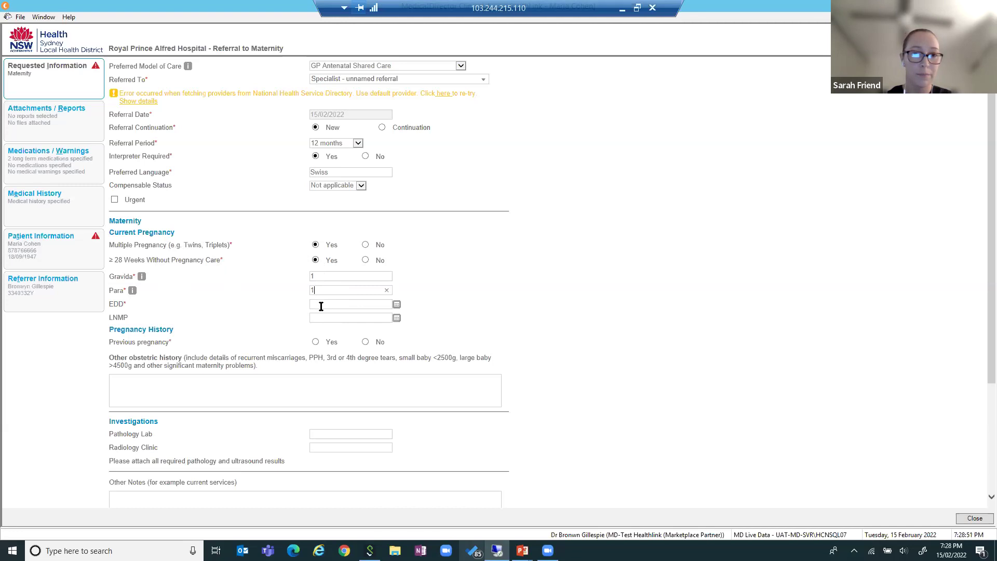
click(398, 305)
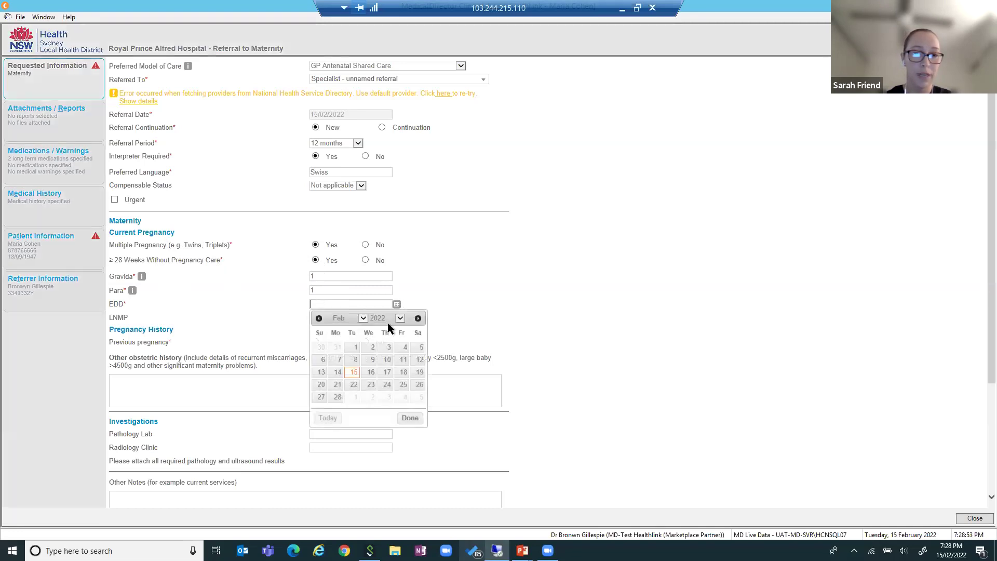
click(349, 359)
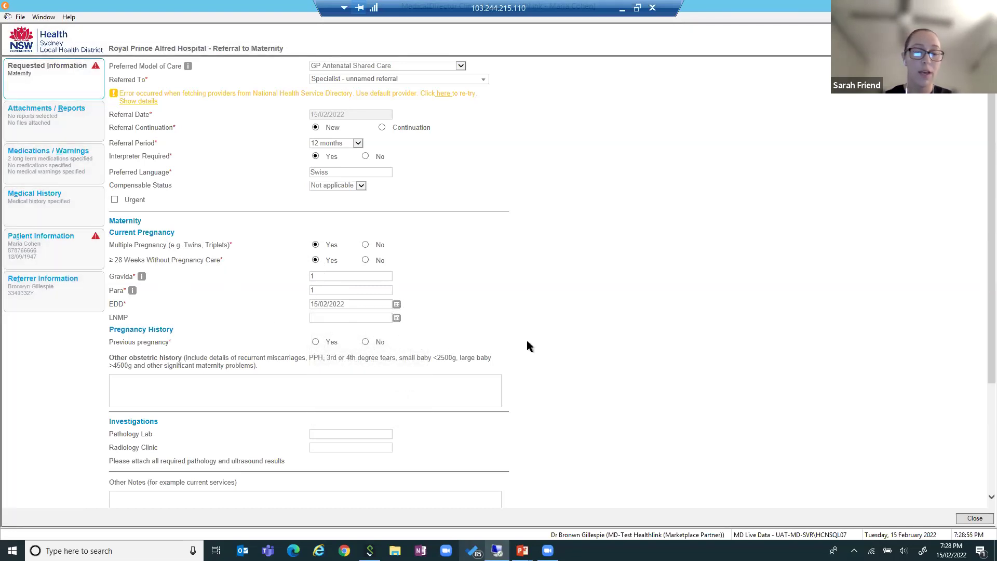
Record a previous pregnancy with Twins / multiple gestations, and select and clear Previous pre-term delivery to show its details field
scroll(527, 346, down, 1)
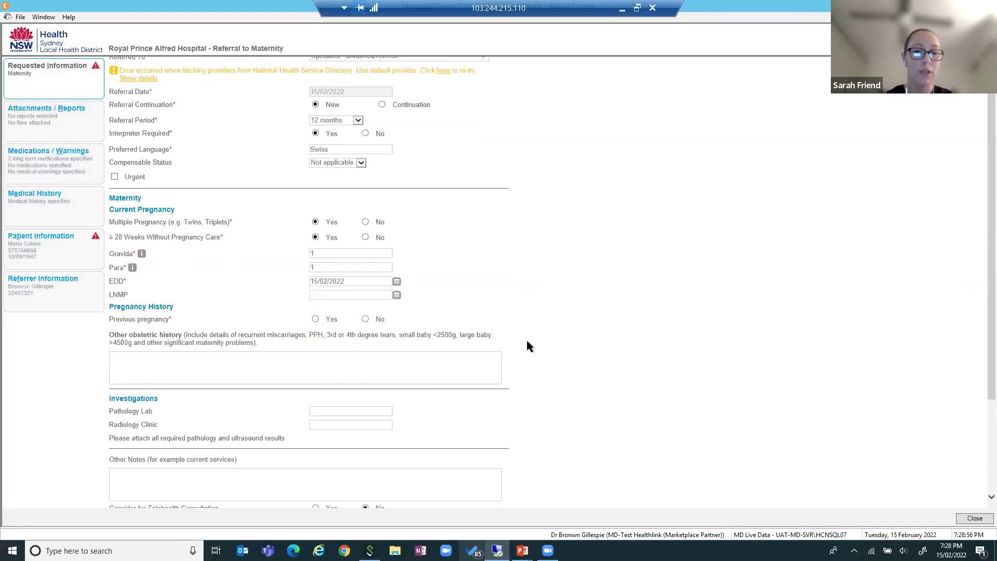
click(315, 318)
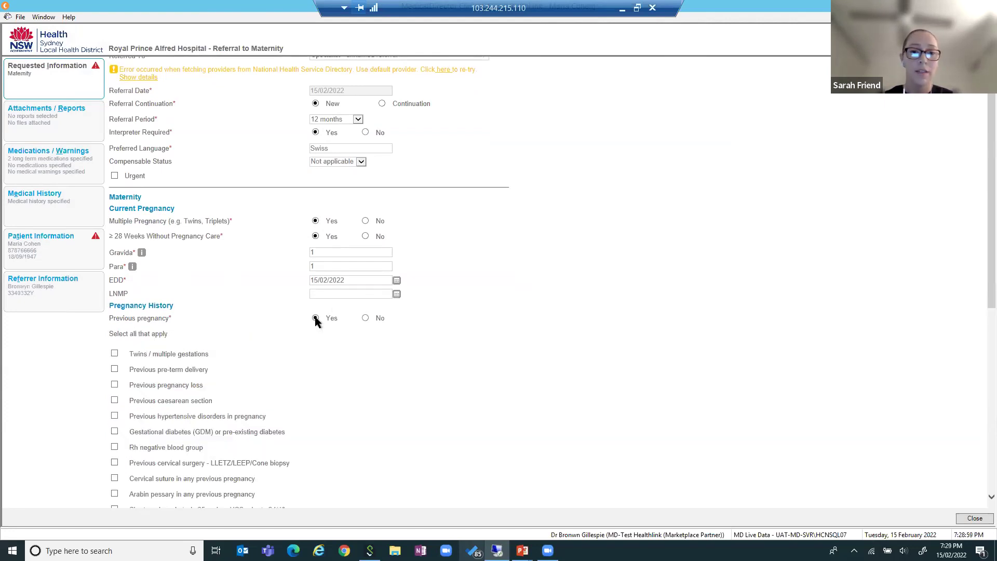
scroll(414, 341, down, 2)
scroll(453, 348, down, 2)
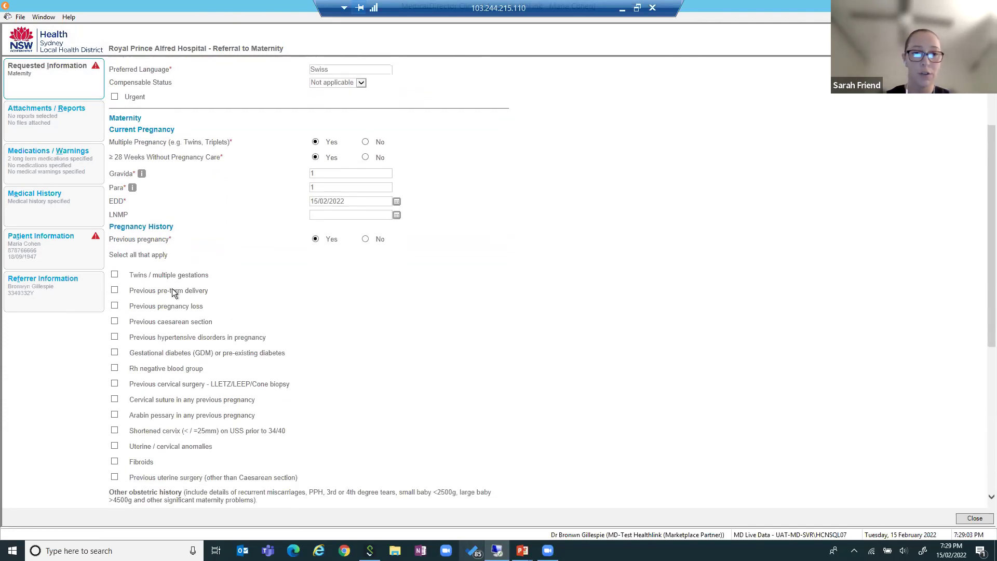
click(114, 276)
click(115, 289)
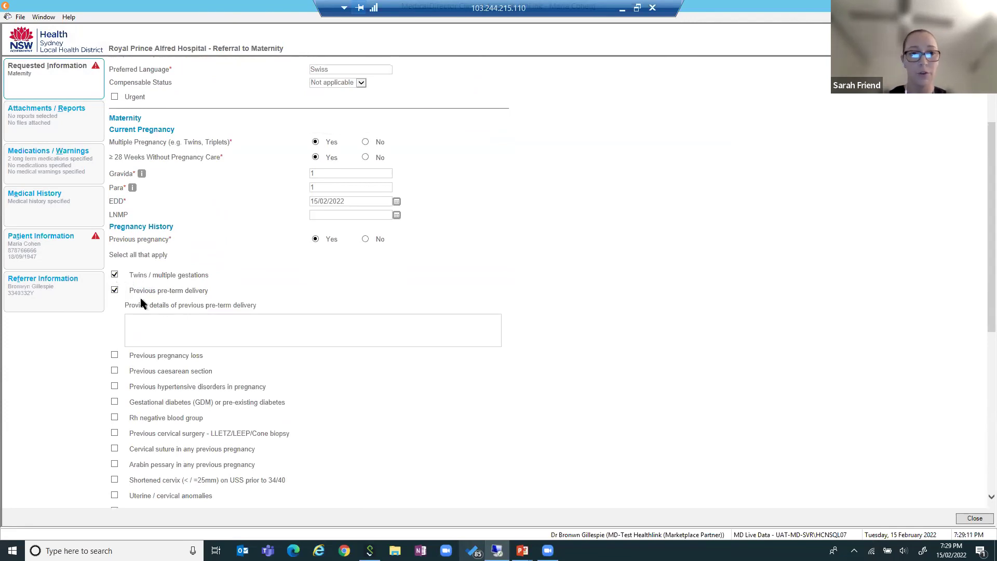
click(114, 290)
Review the form's obstetric history, investigations, other notes, HealthPathways and measurement details sections
scroll(244, 346, down, 4)
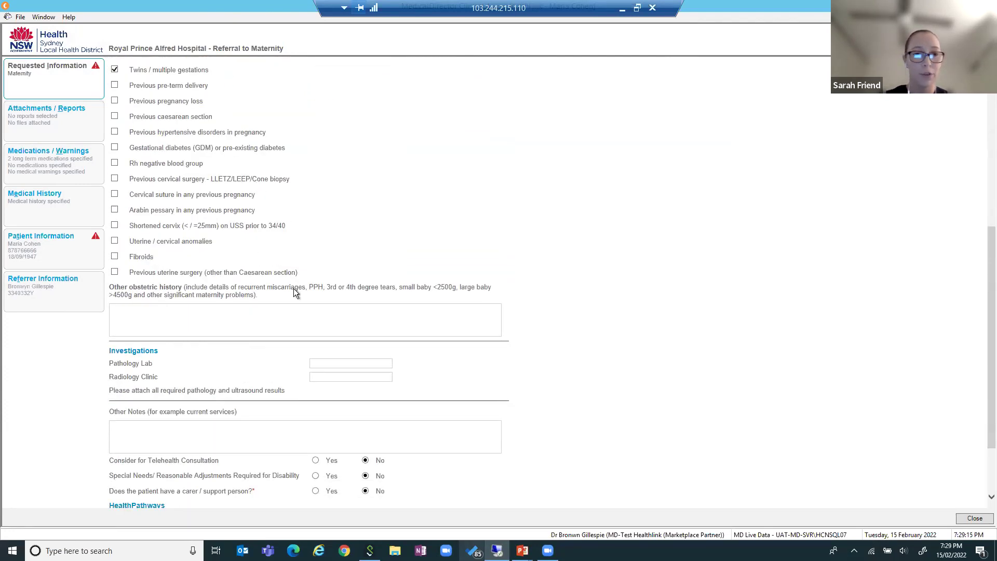
scroll(294, 289, down, 1)
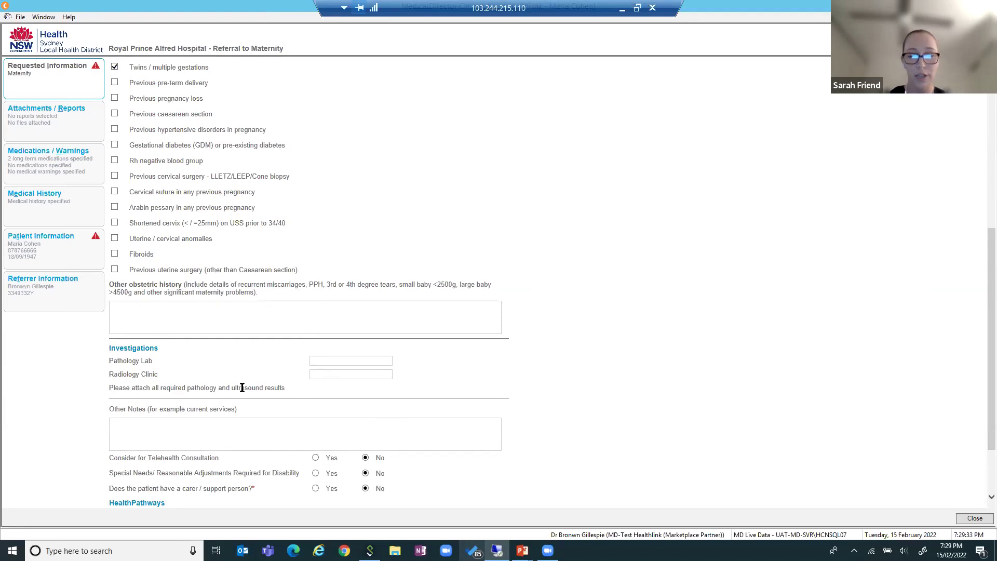
scroll(243, 387, down, 1)
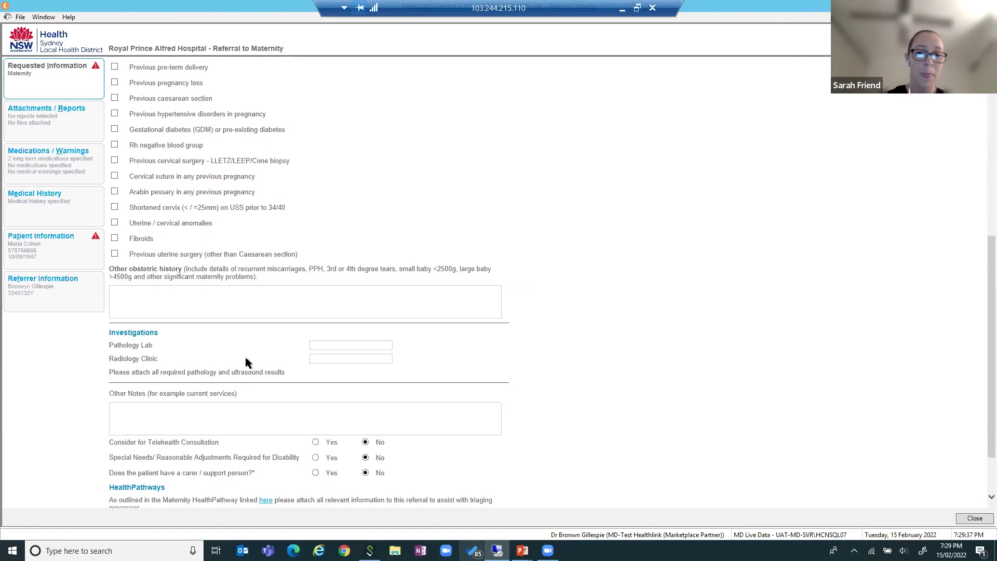
scroll(578, 380, down, 3)
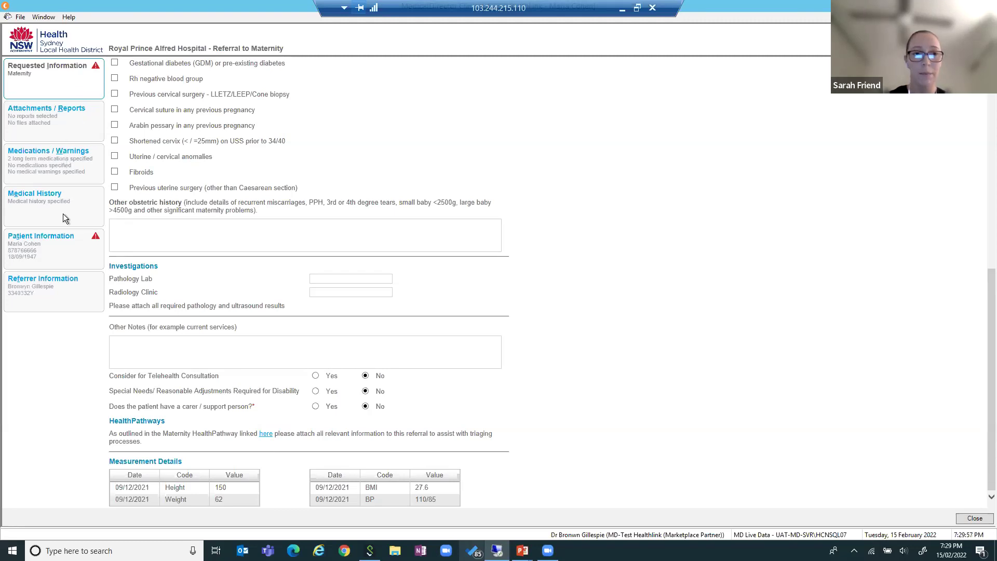
scroll(417, 152, up, 8)
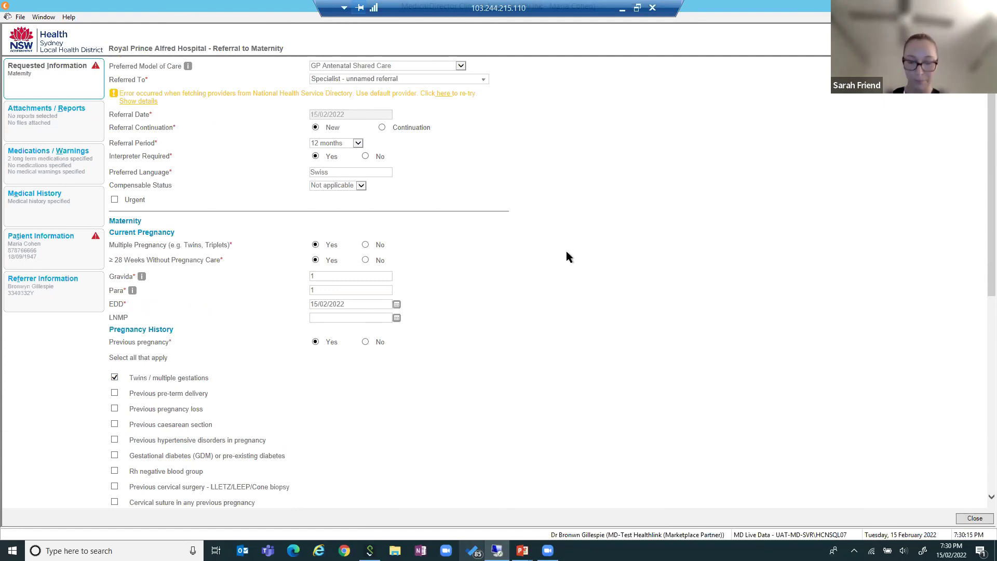
Switch to the PowerPoint slide show and advance to the slide about the SLHD fax coversheet
key(alt+Tab)
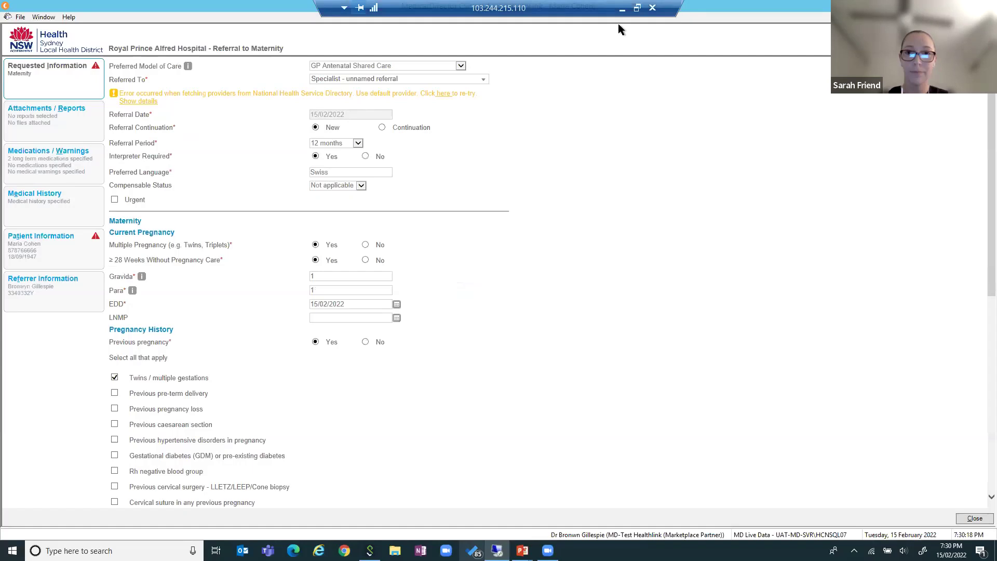
click(623, 8)
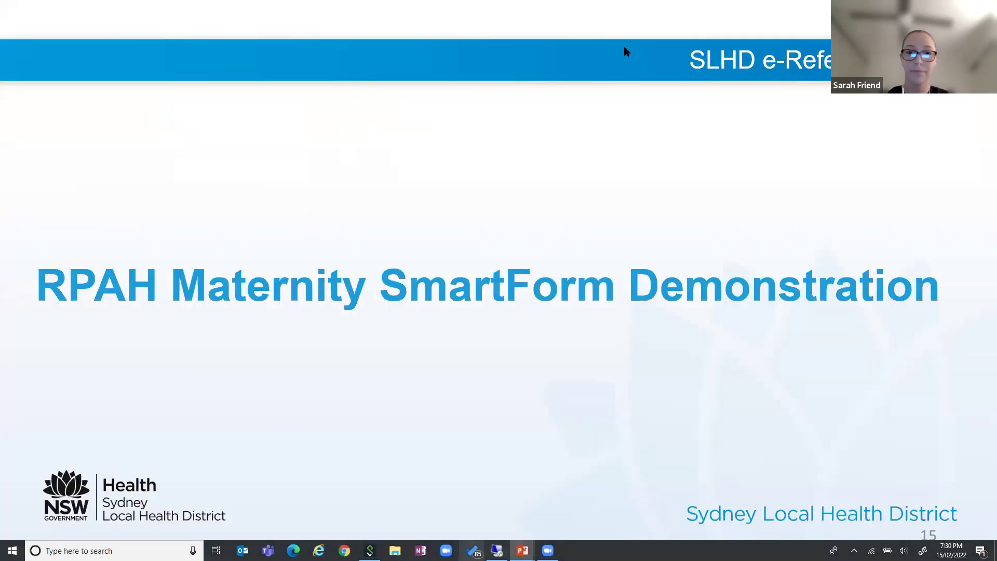
click(630, 292)
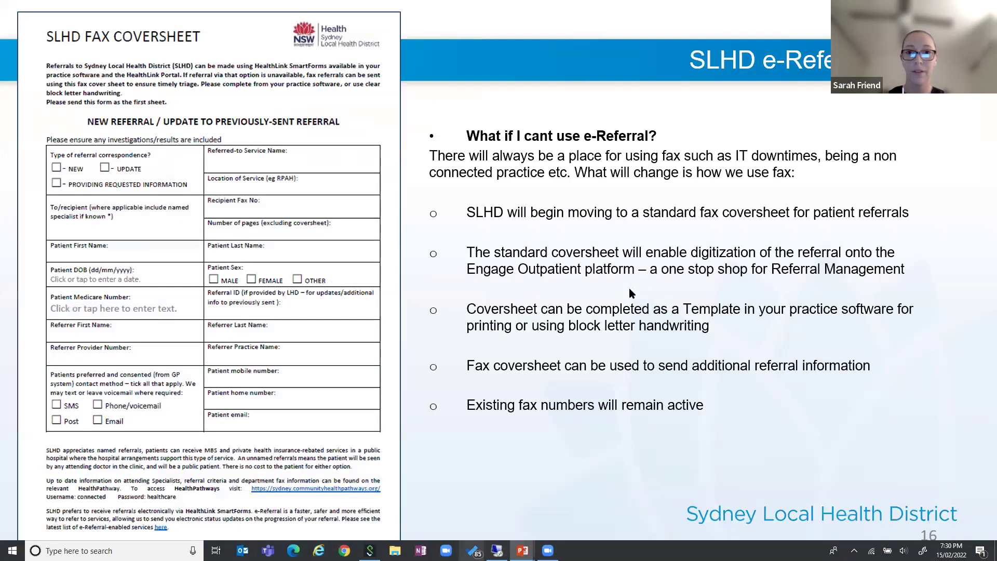